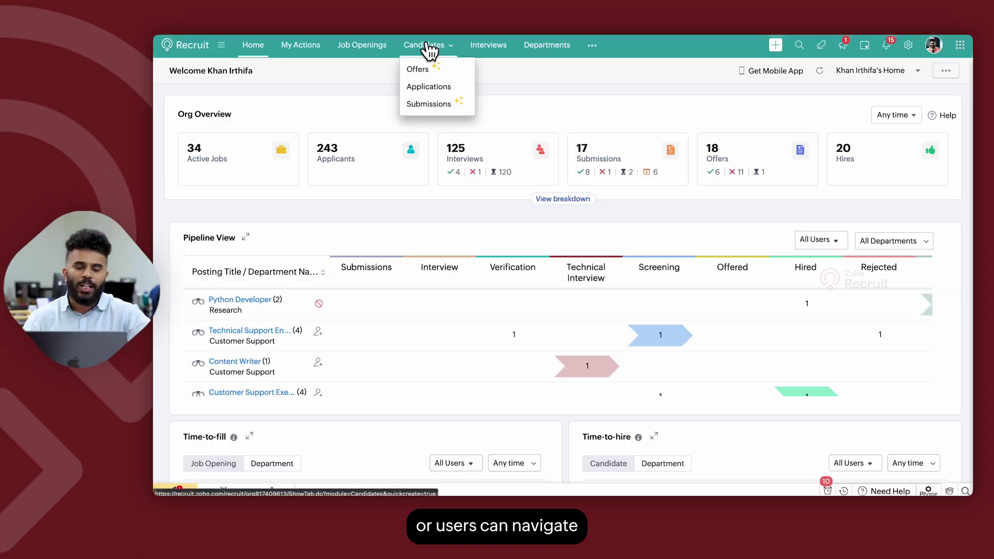
- Switch the Candidates module from the Java and C plus plus saved search to All Candidates
click(425, 43)
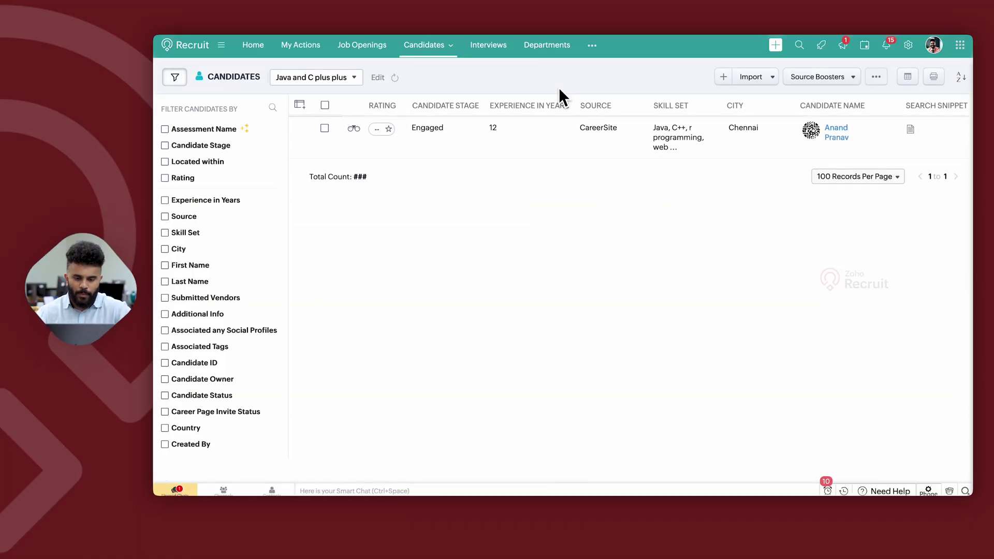
click(352, 78)
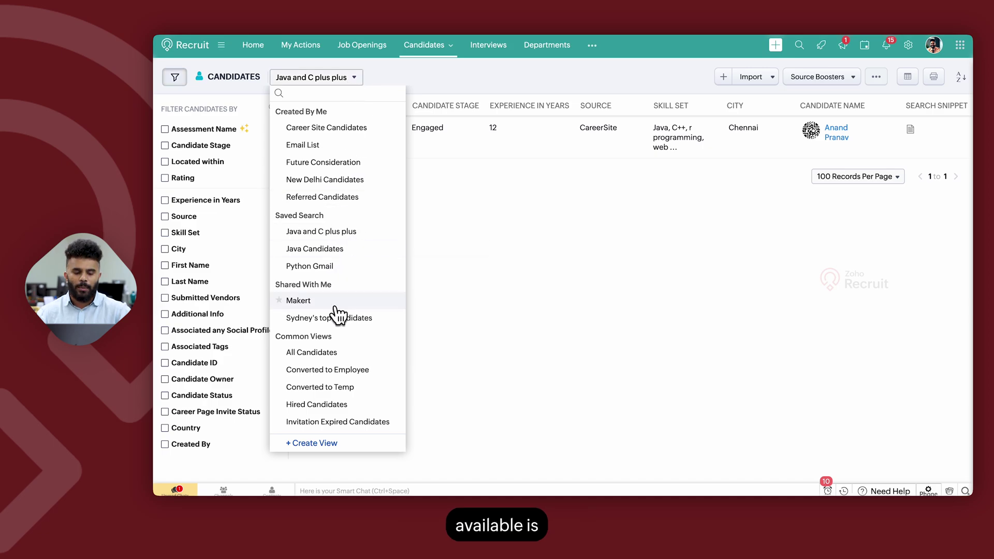
click(293, 352)
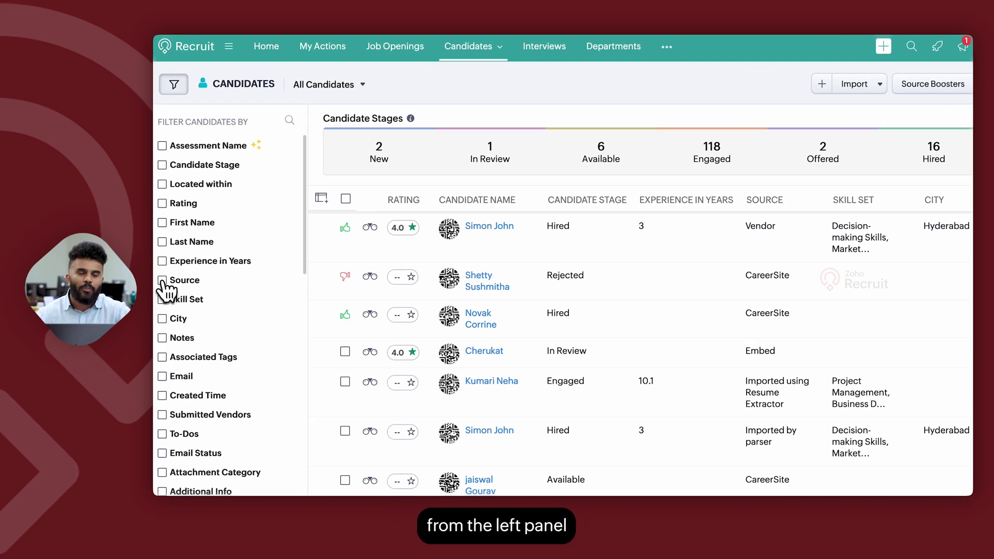
click(162, 280)
click(201, 298)
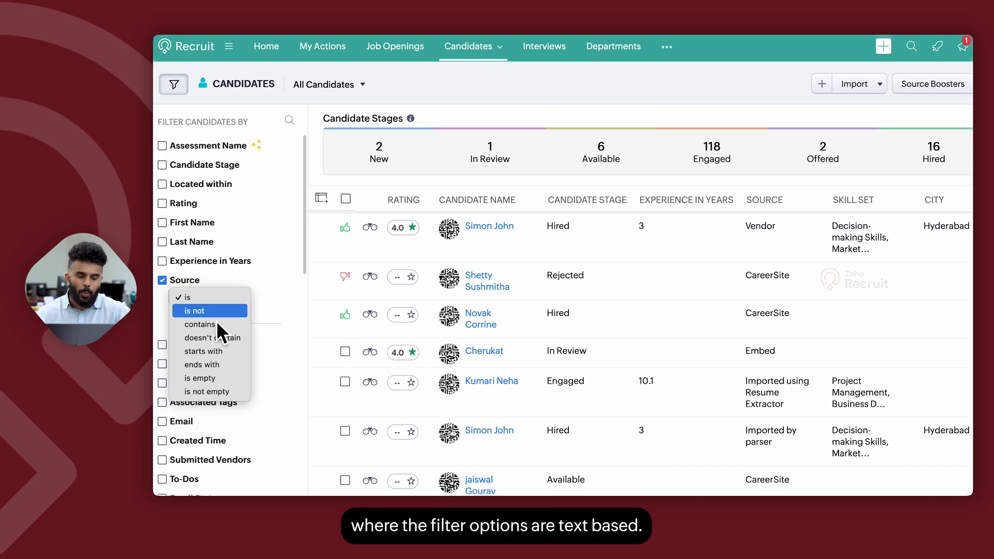
click(190, 283)
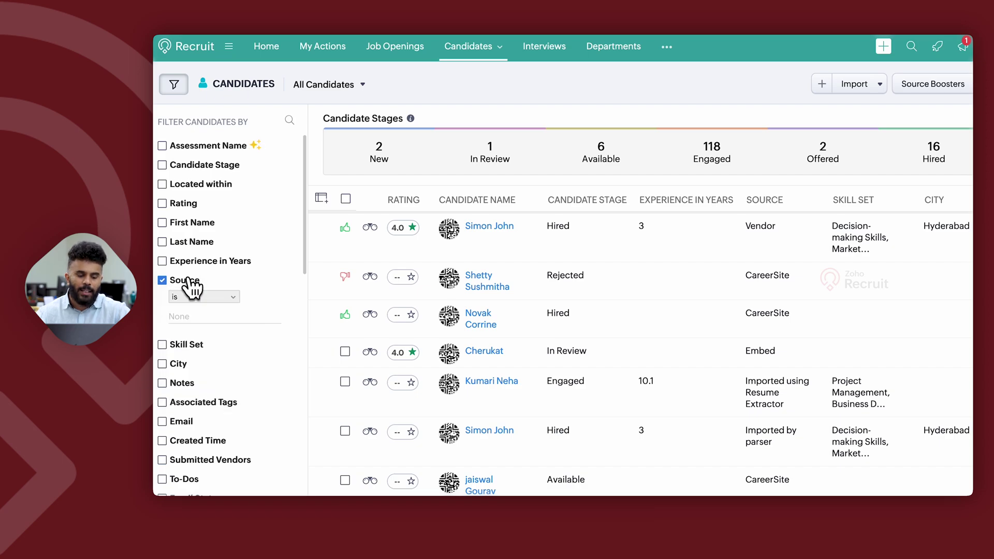
click(162, 280)
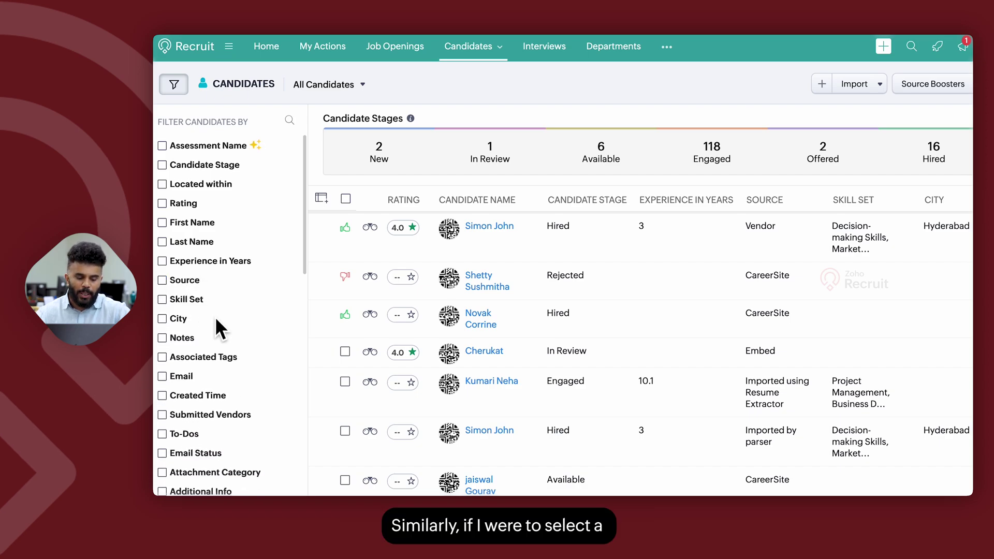
click(198, 396)
click(213, 413)
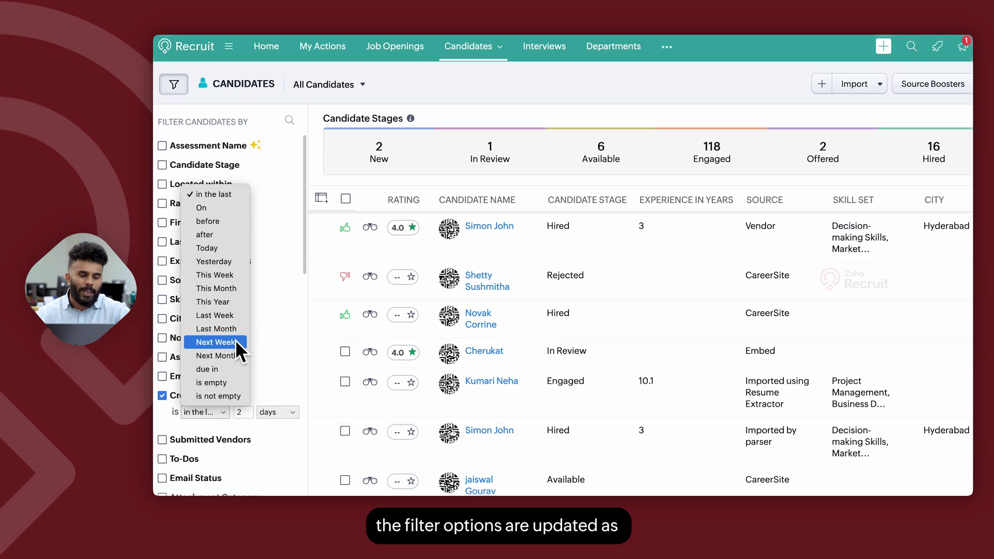
click(163, 398)
click(162, 397)
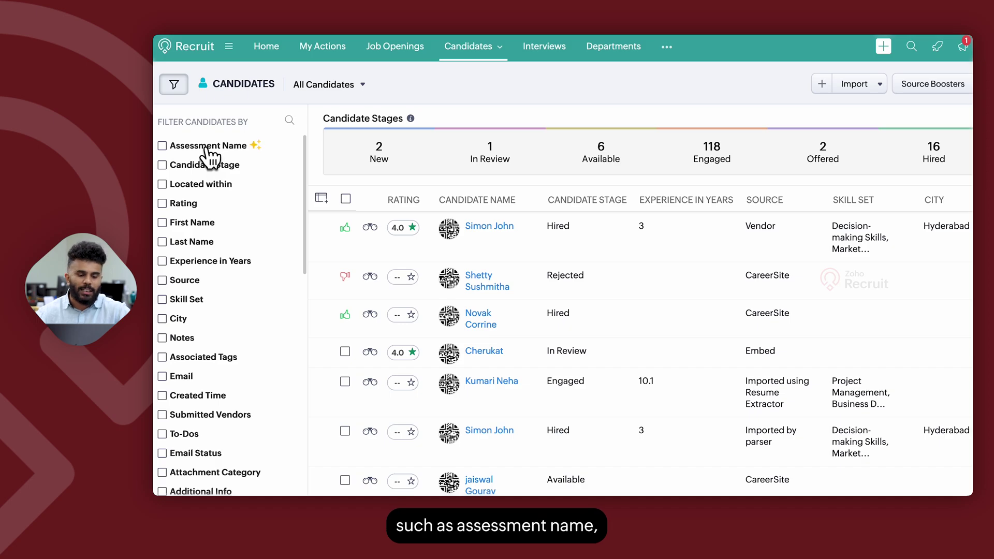
click(162, 184)
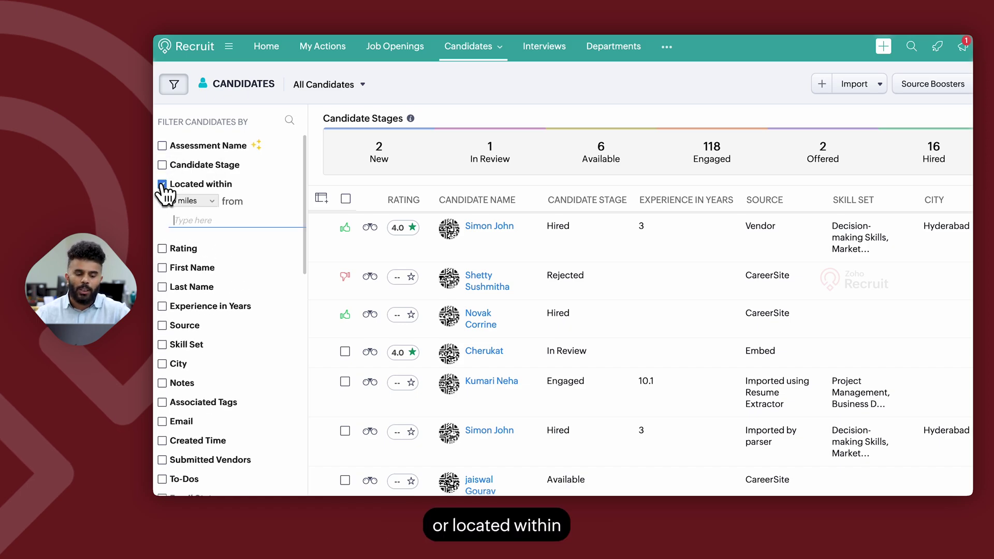
click(204, 202)
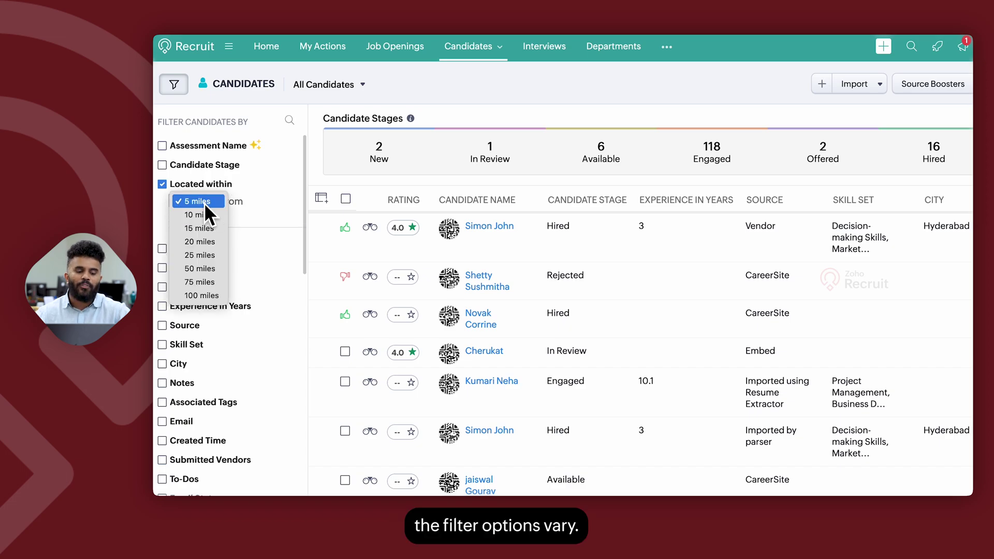
click(257, 202)
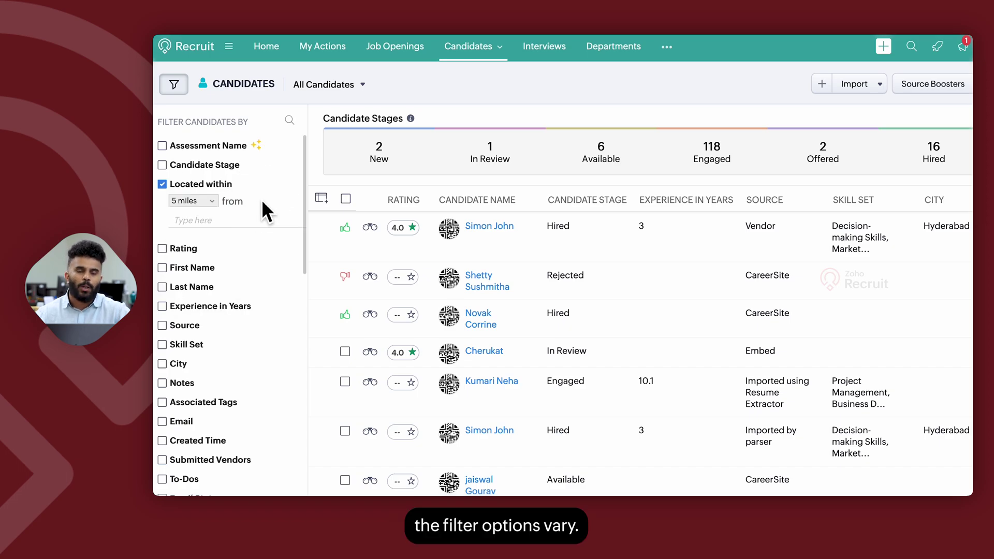
click(190, 185)
click(181, 282)
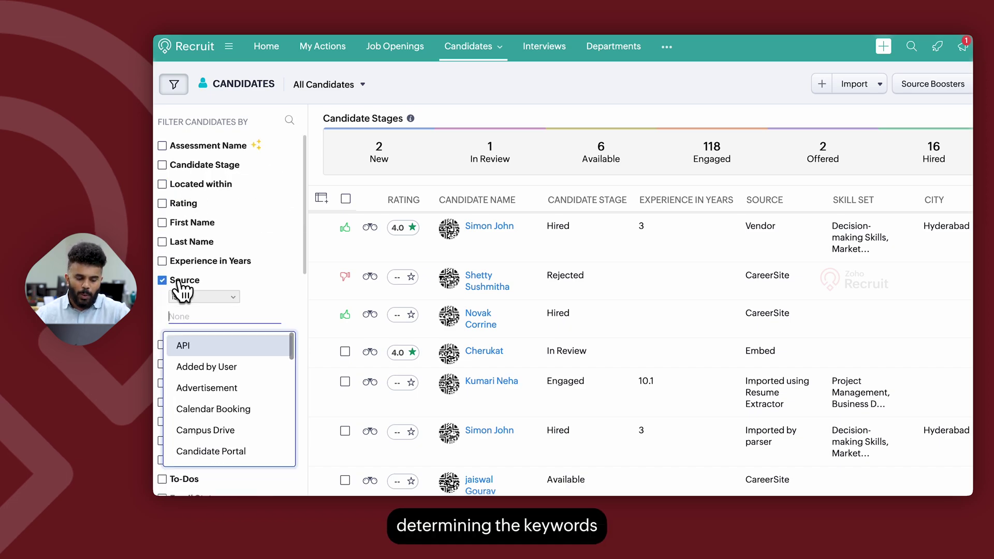
click(213, 368)
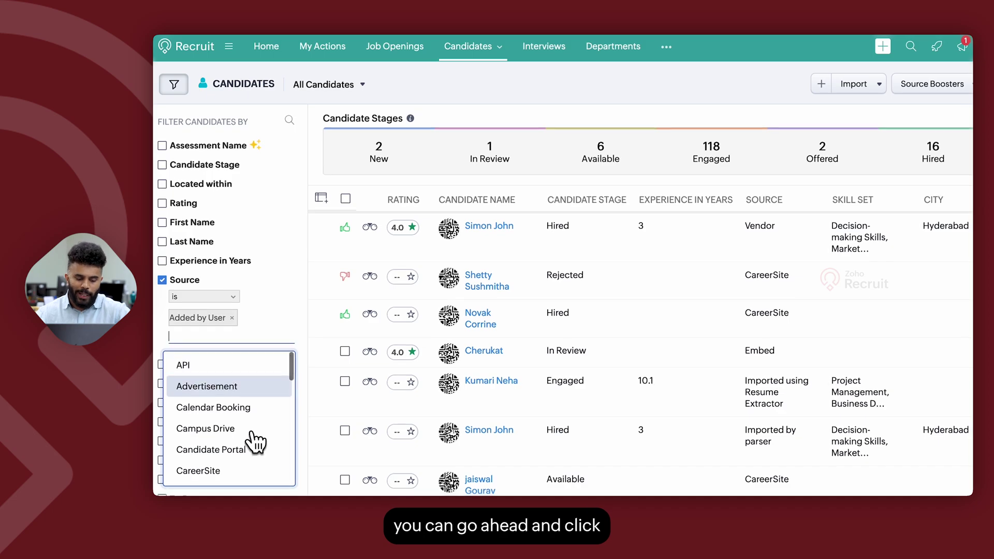
click(206, 471)
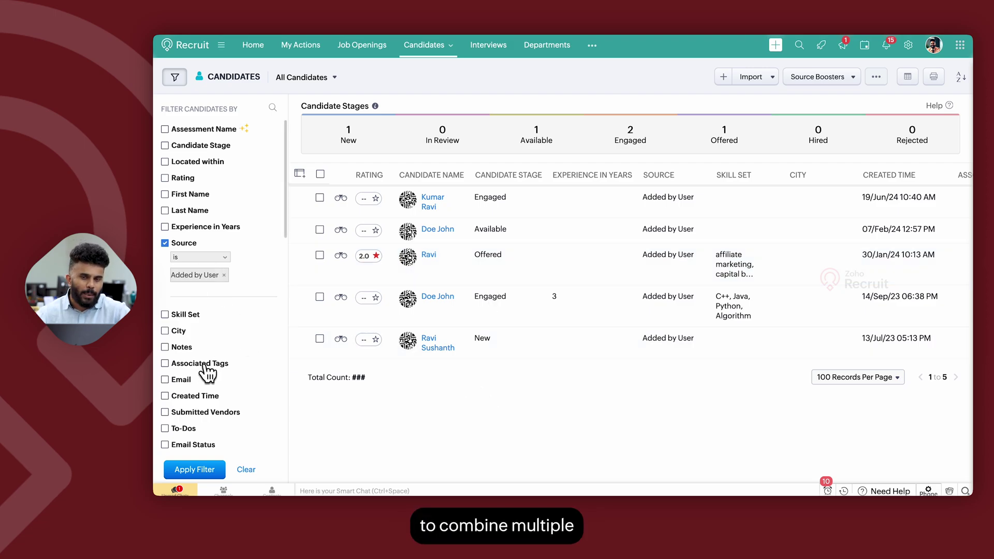
scroll(207, 373, down, 15)
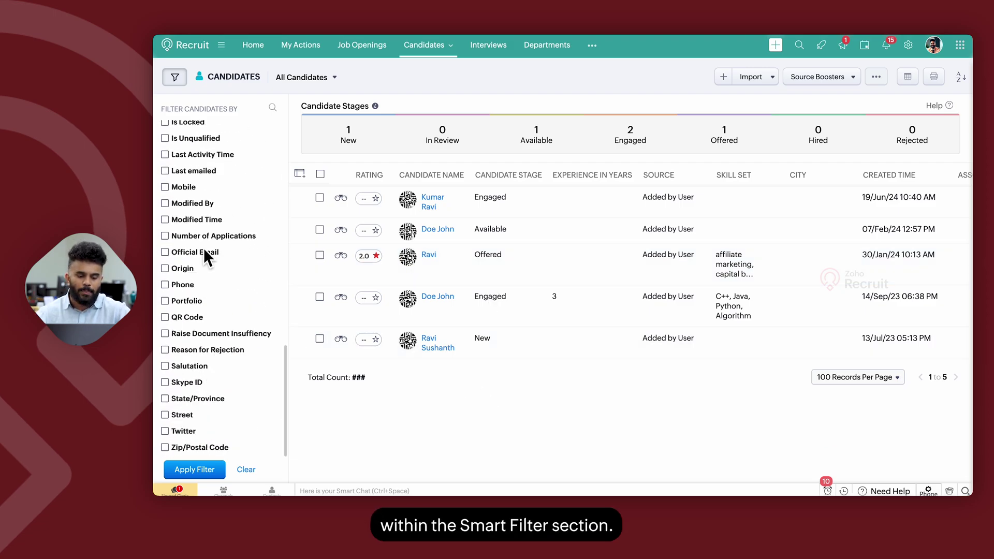
scroll(204, 249, up, 15)
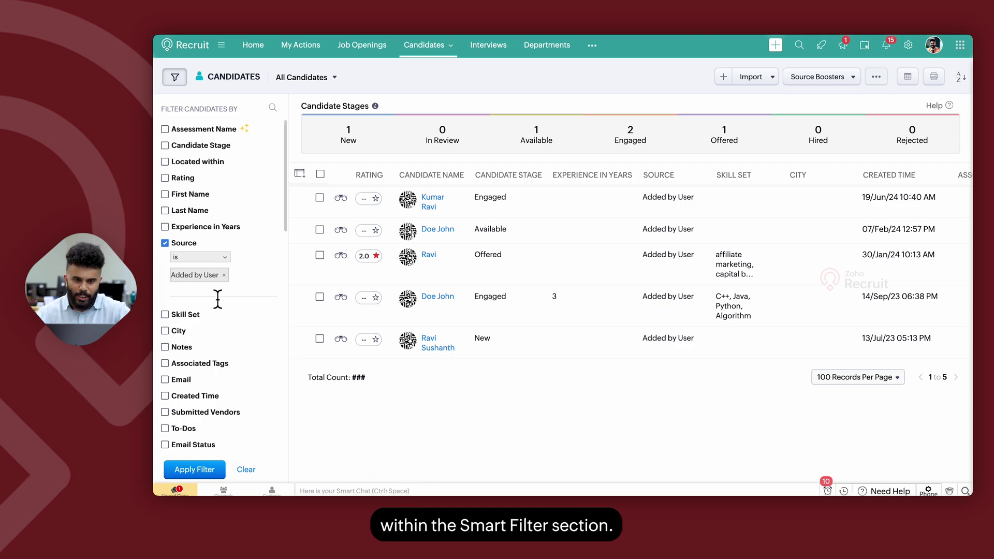
click(241, 470)
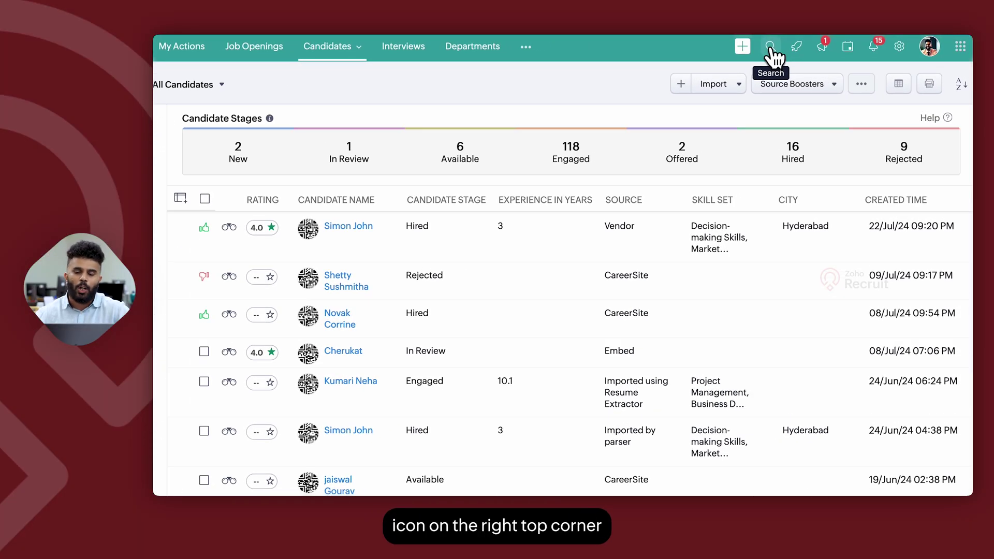
- Search candidates for 'C++ AND JAVA', returning 5 matching records
click(770, 48)
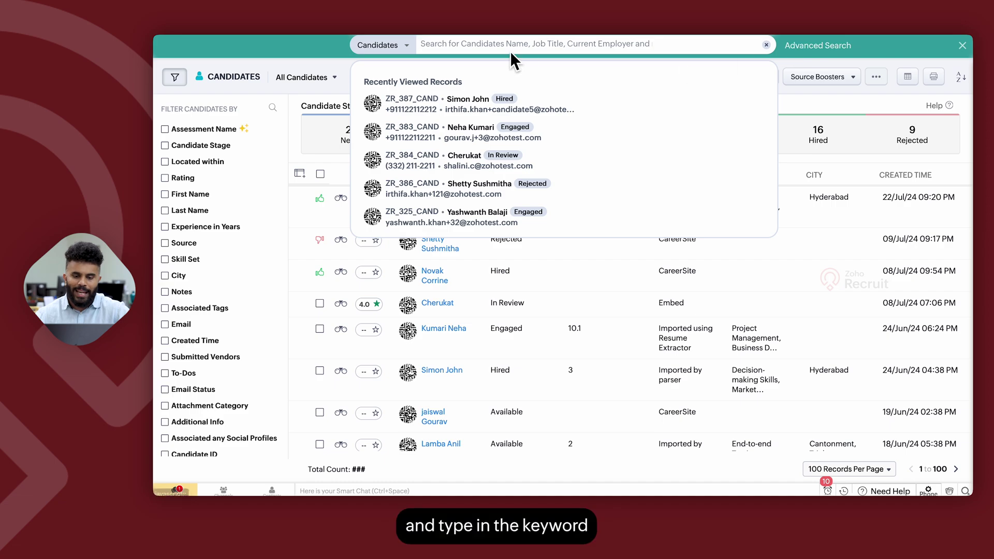
text(C++)
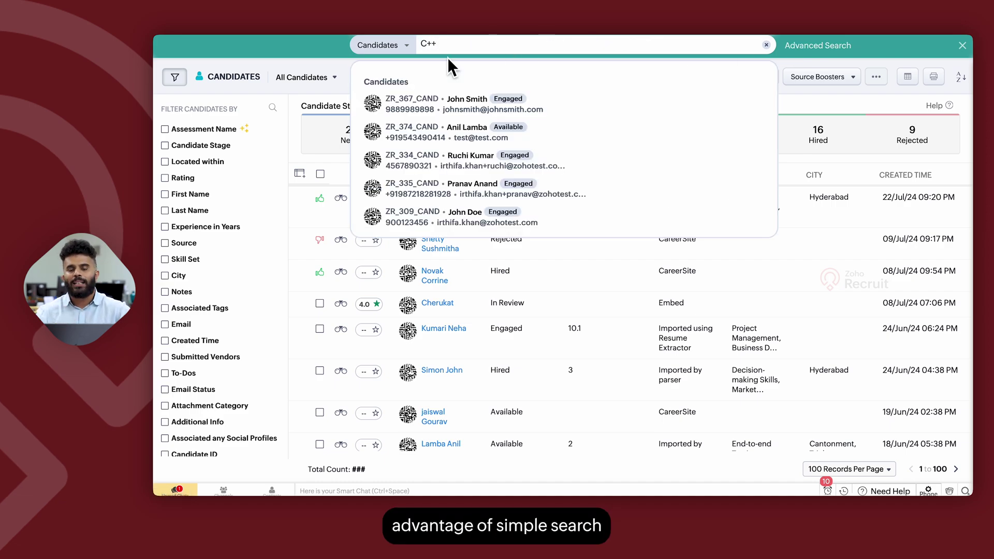
text( AND)
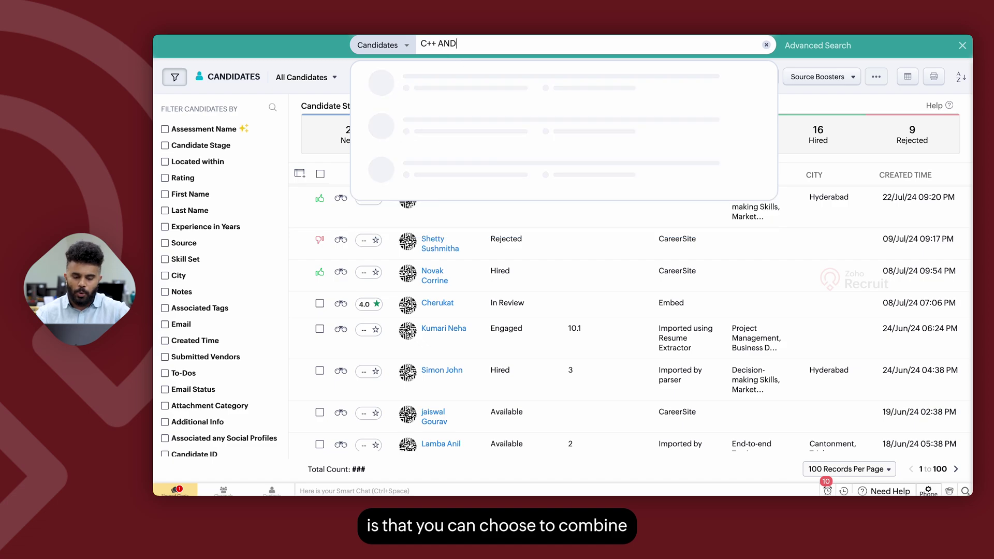
text( JAVA)
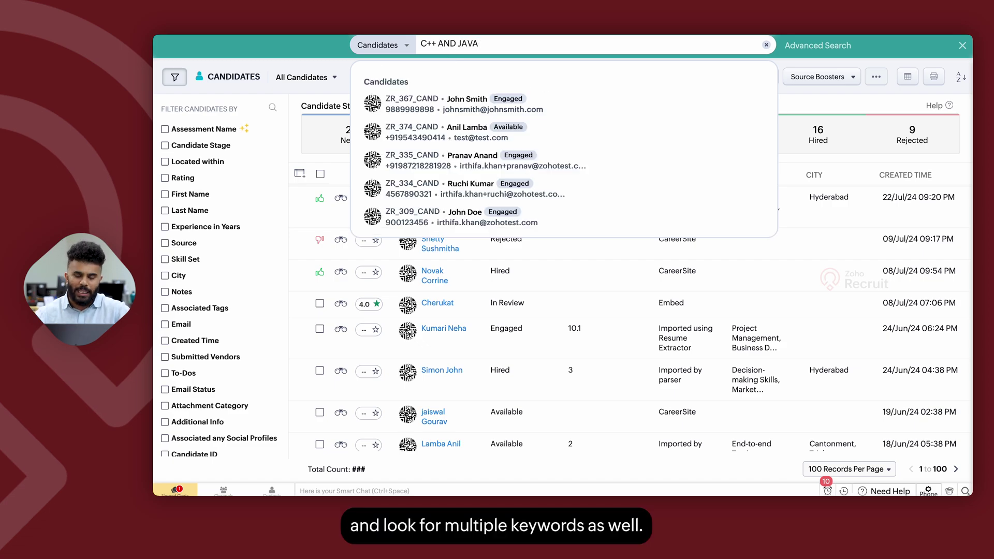
key(Return)
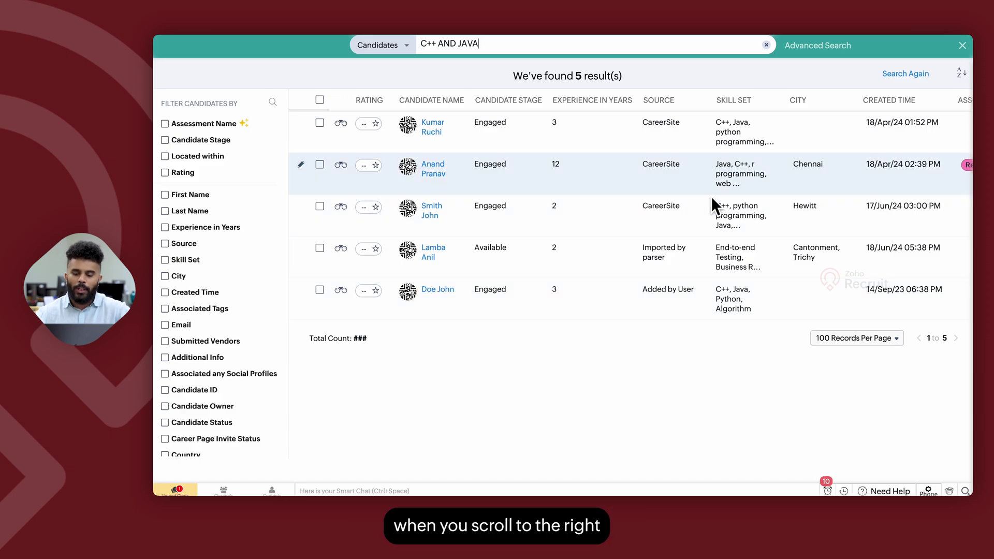
- Check the search snippets of the C++ AND JAVA results, then close the search
scroll(711, 196, right, 5)
scroll(711, 197, left, 1)
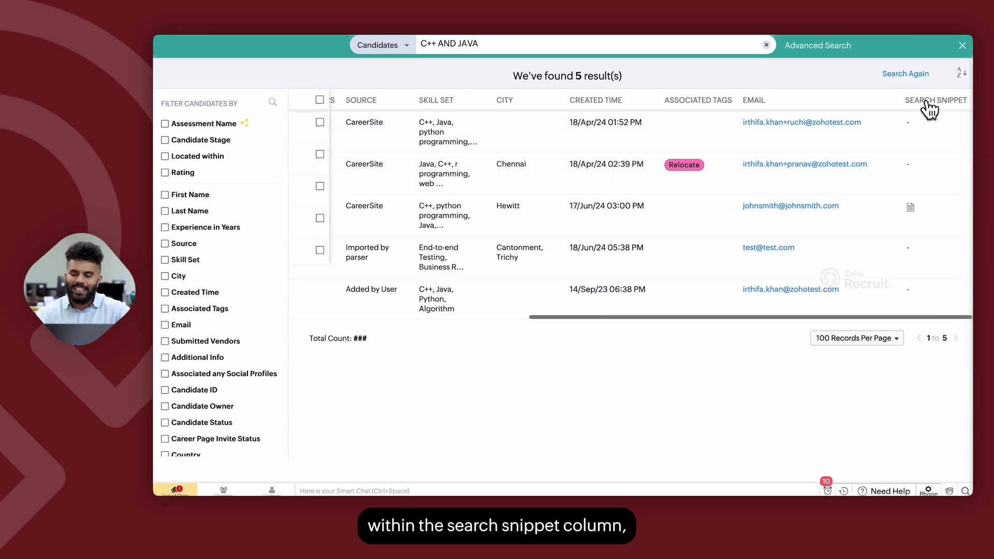
mouse_move(911, 209)
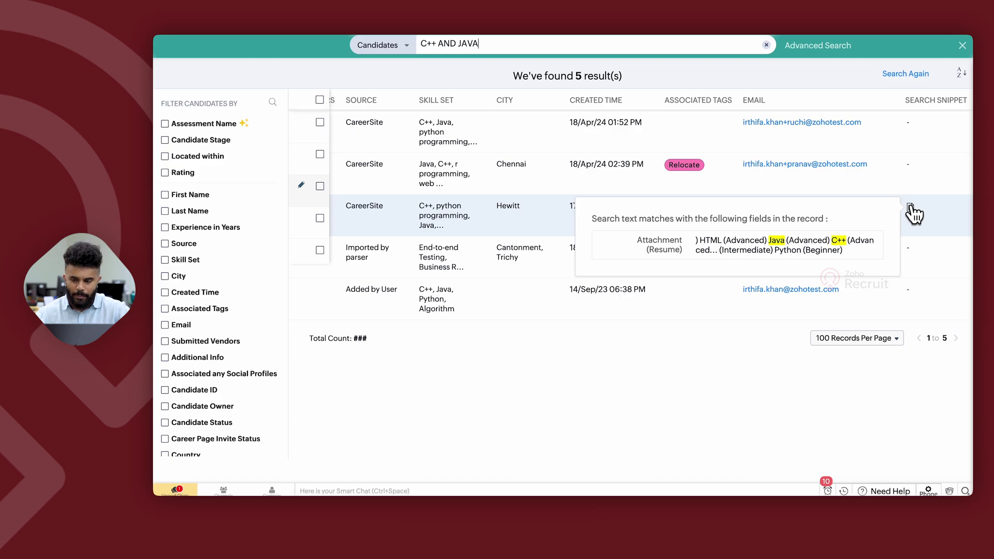
click(963, 45)
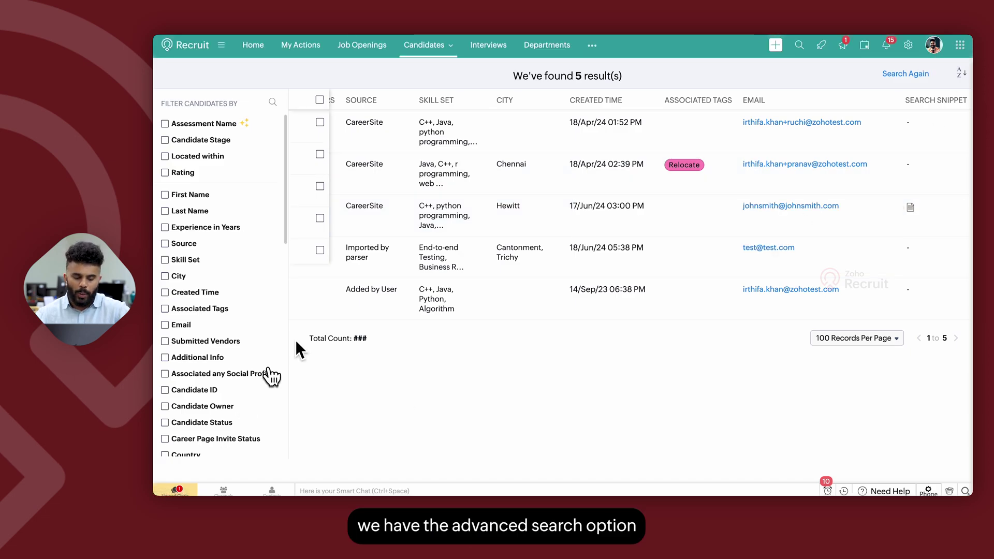
scroll(525, 253, left, 5)
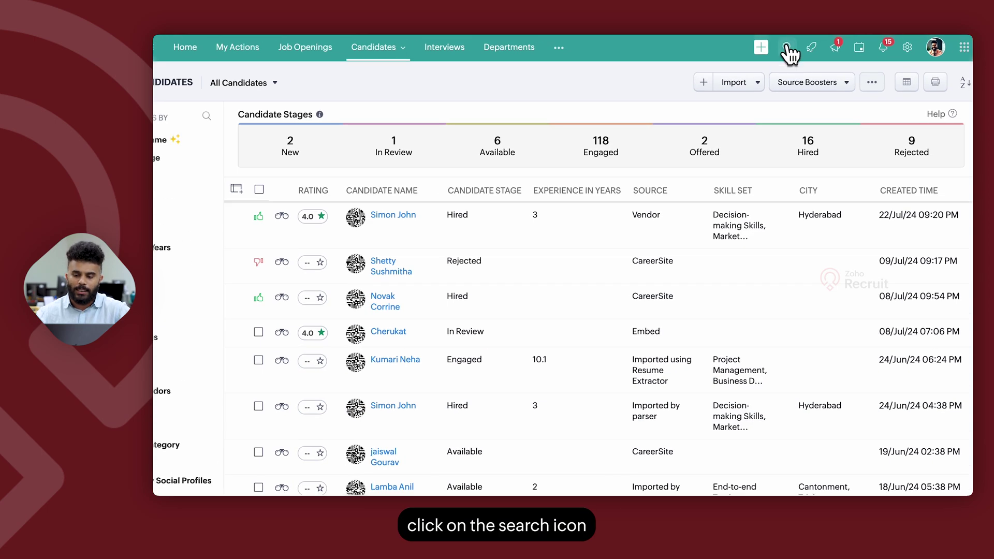
- Start an advanced search with keyword 'C++', including other attachments
click(787, 48)
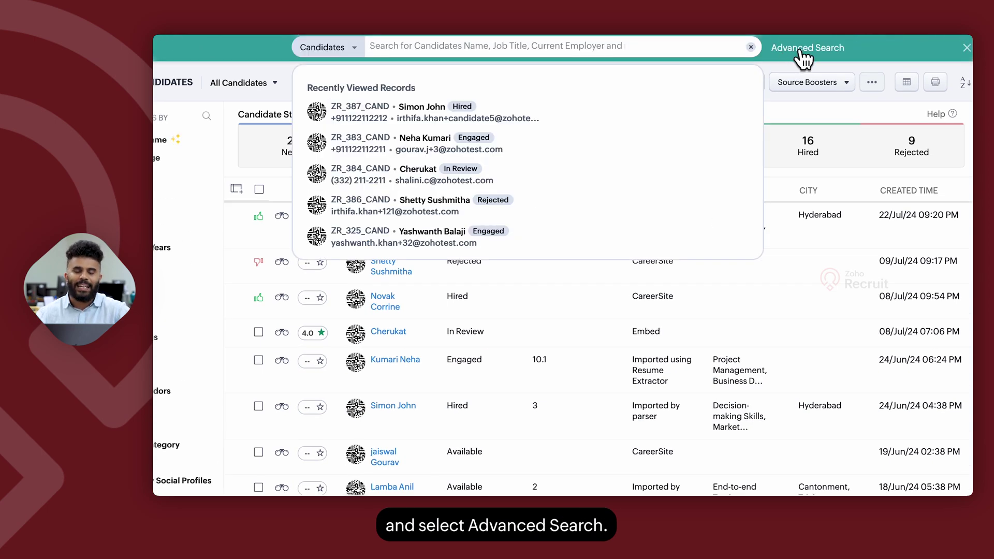
click(802, 50)
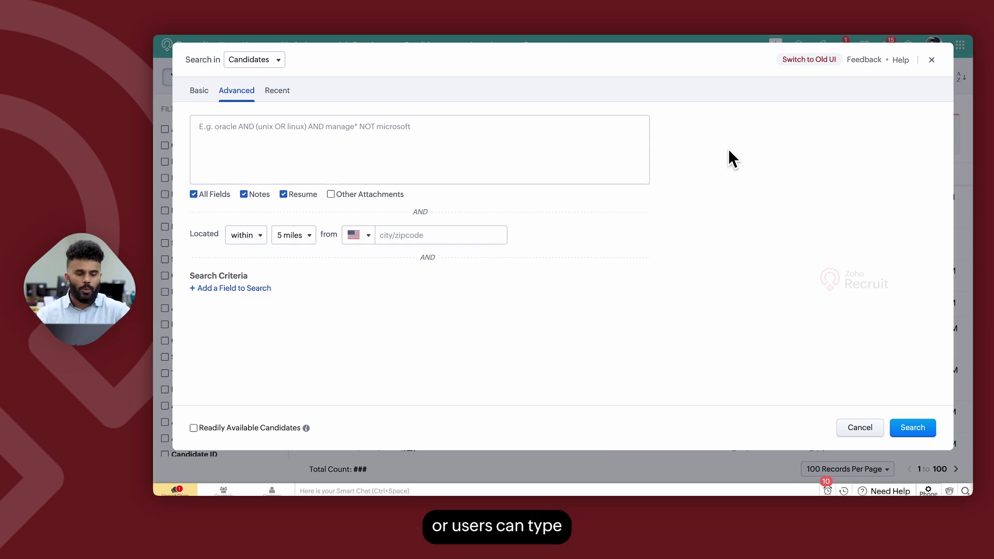
click(310, 148)
text(C)
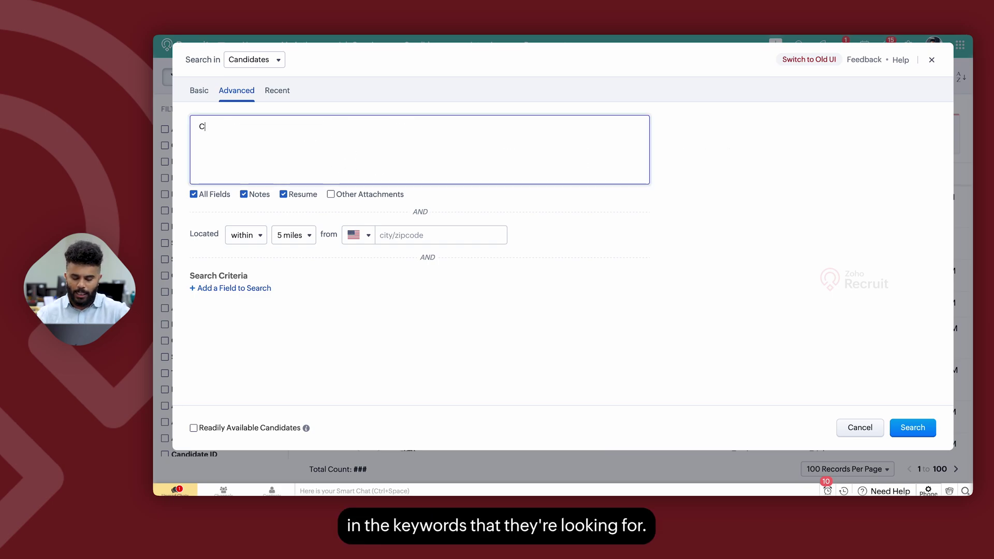
text(++ AND JAVA)
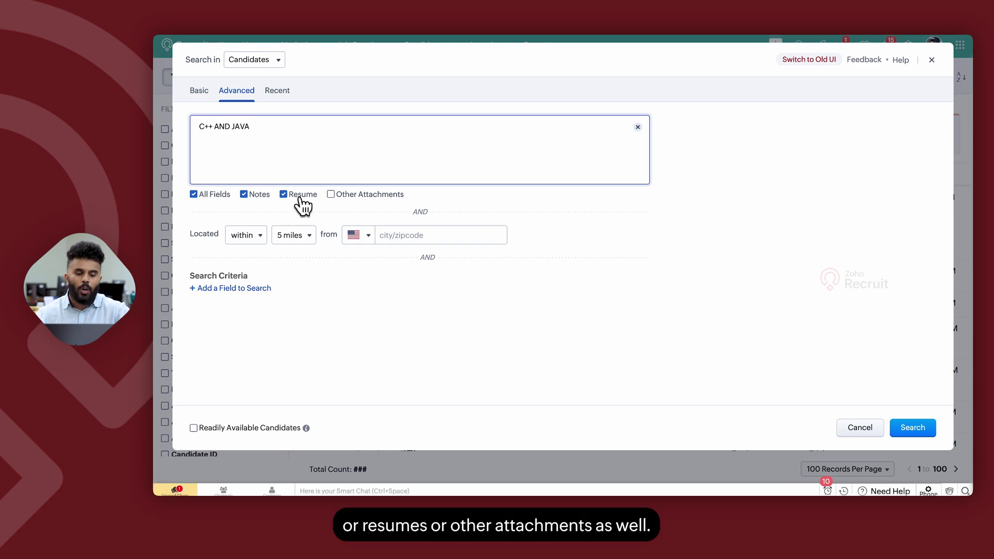
click(331, 198)
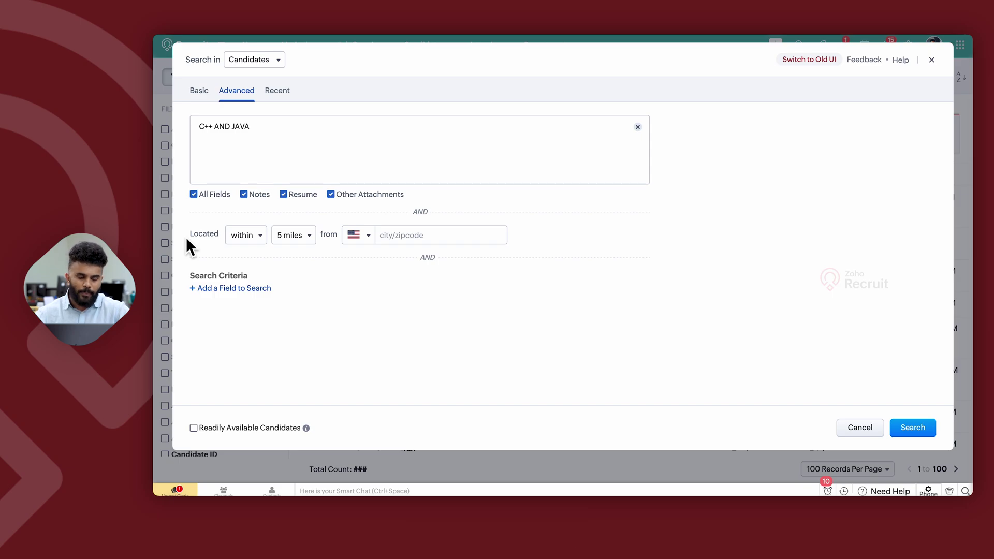
- Add two field criteria, setting the first to Associated Tags include any
click(230, 289)
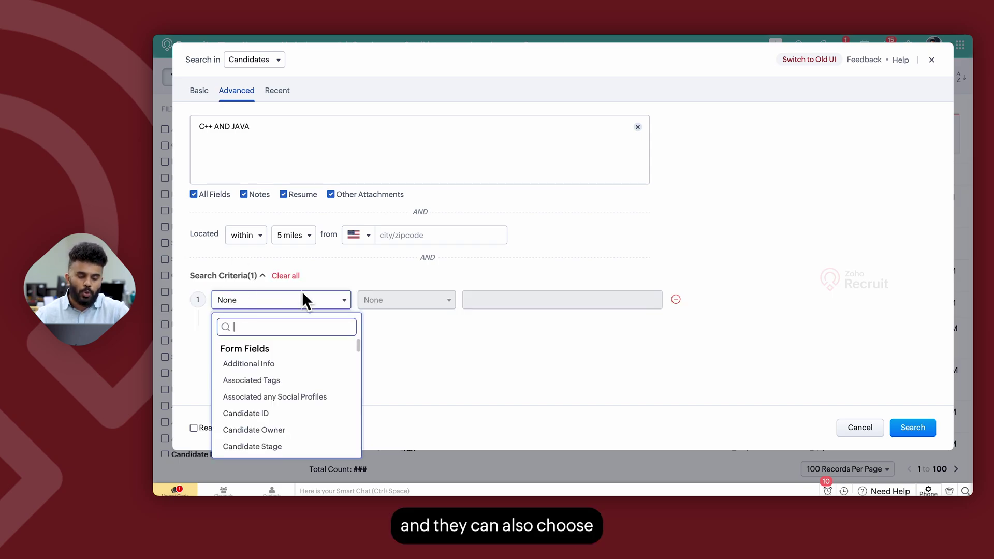
click(473, 352)
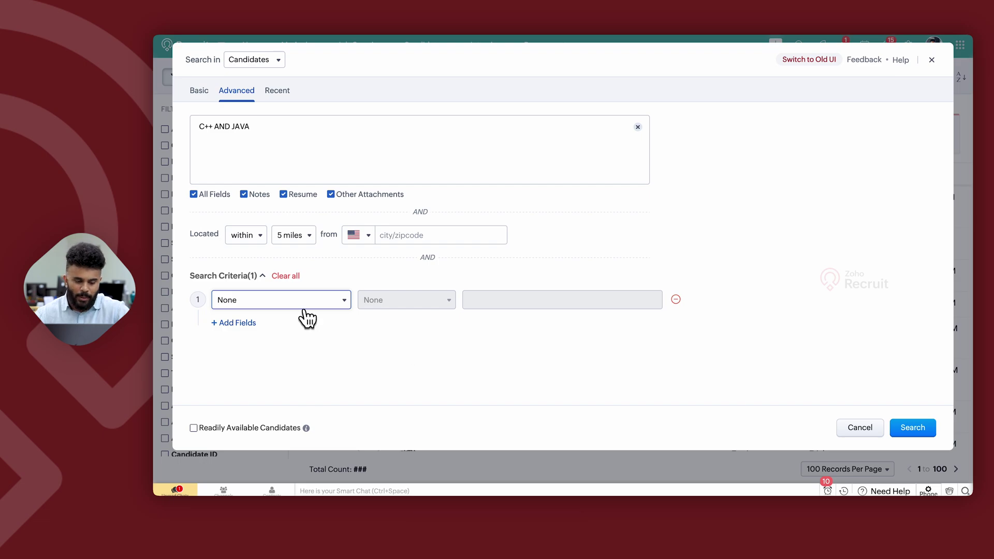
click(229, 323)
click(274, 305)
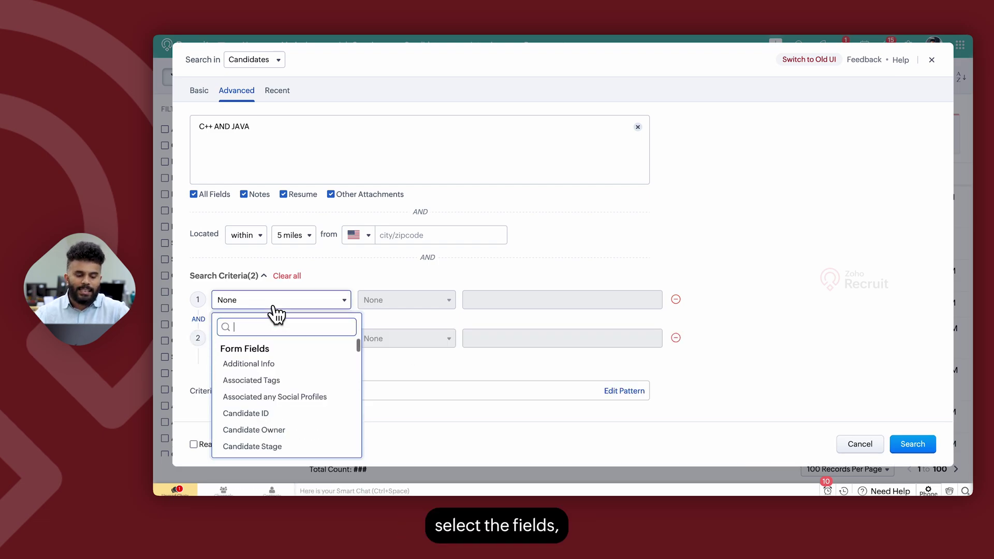
click(274, 381)
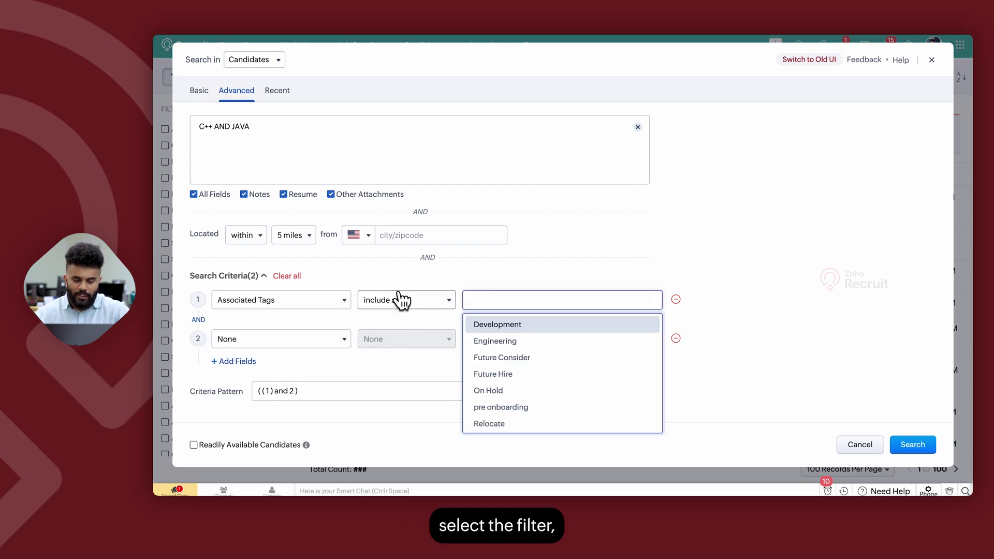
click(612, 256)
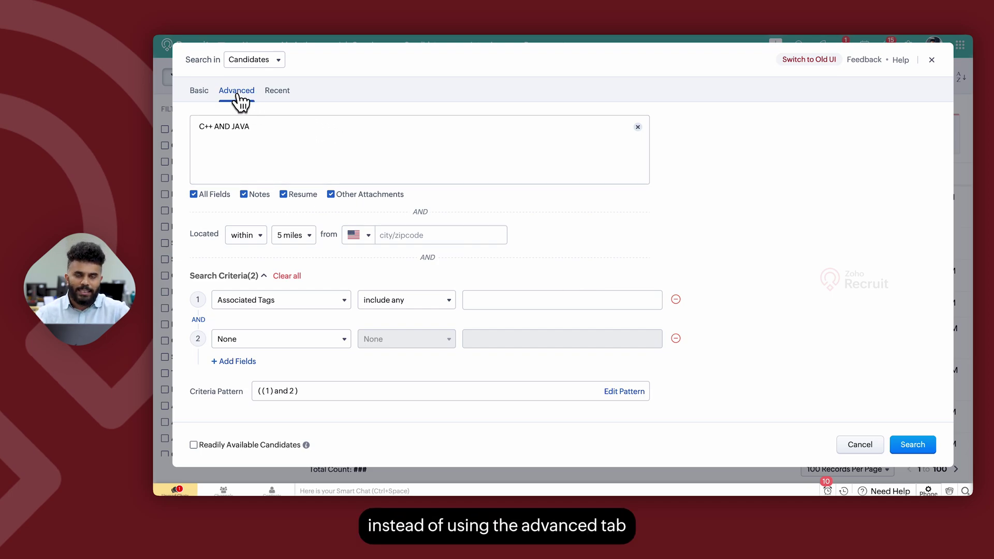
- Look over the Basic form's Include All and Include Any fields, then return to Advanced
click(199, 92)
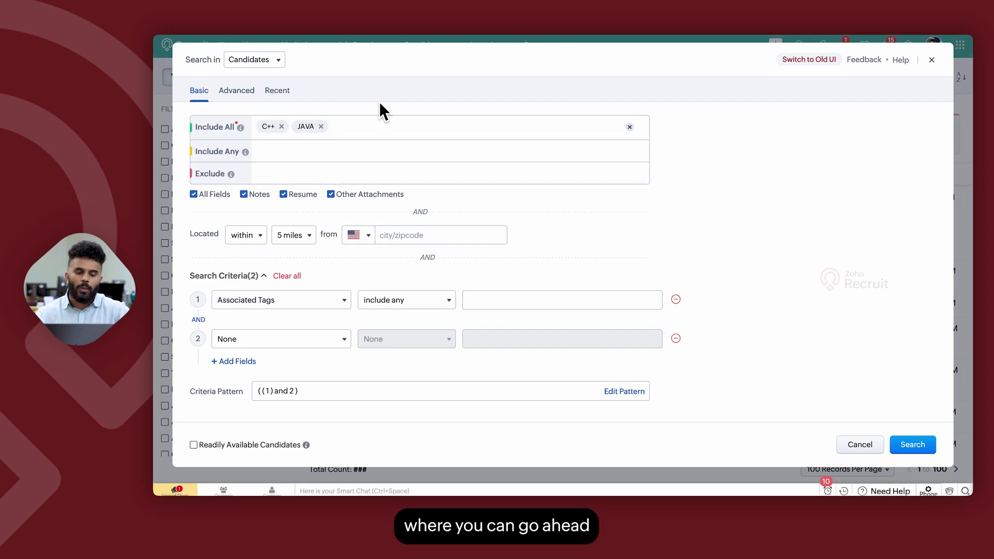
click(379, 132)
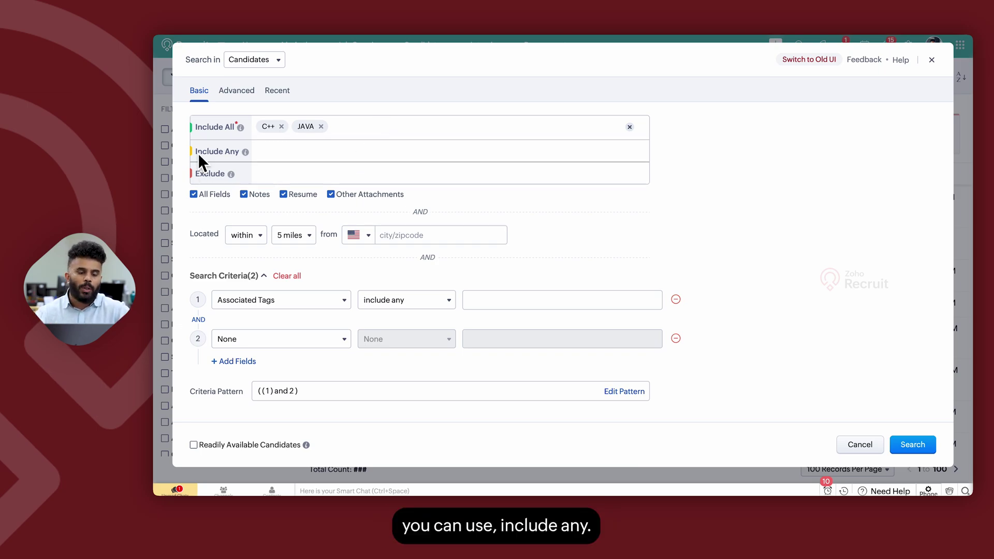
click(309, 161)
click(428, 89)
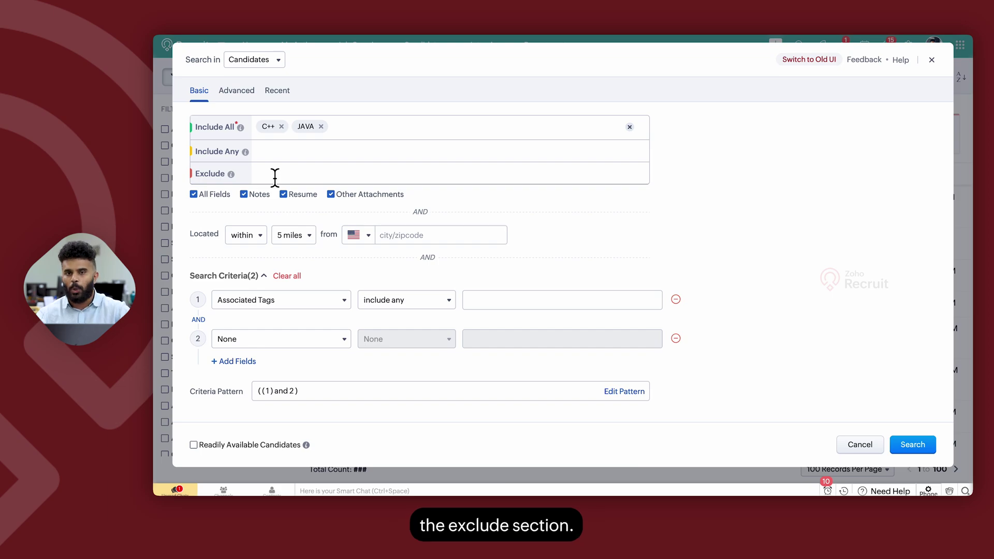
click(237, 95)
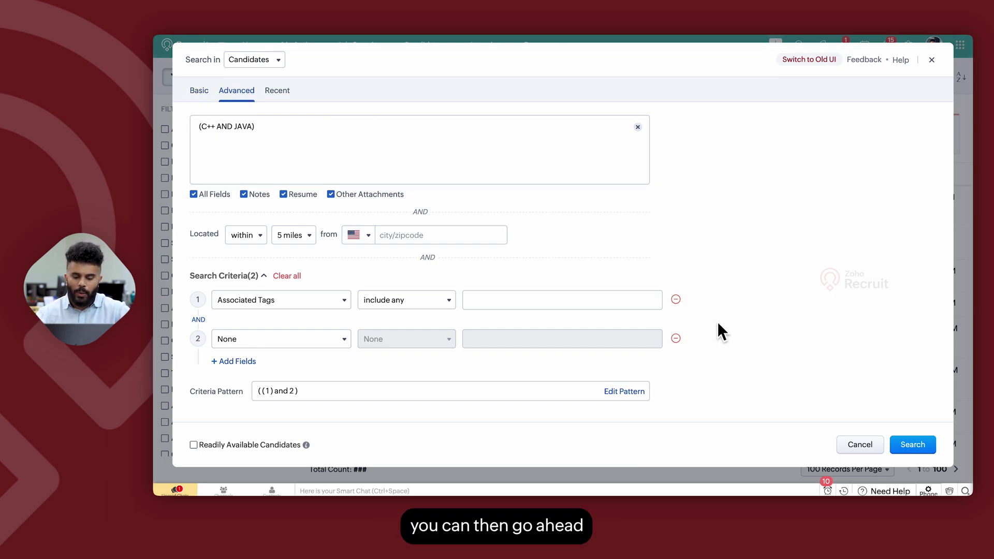
- Remove both criteria rows and run the C++ AND JAVA search, finding 5 candidates
click(676, 300)
click(676, 300)
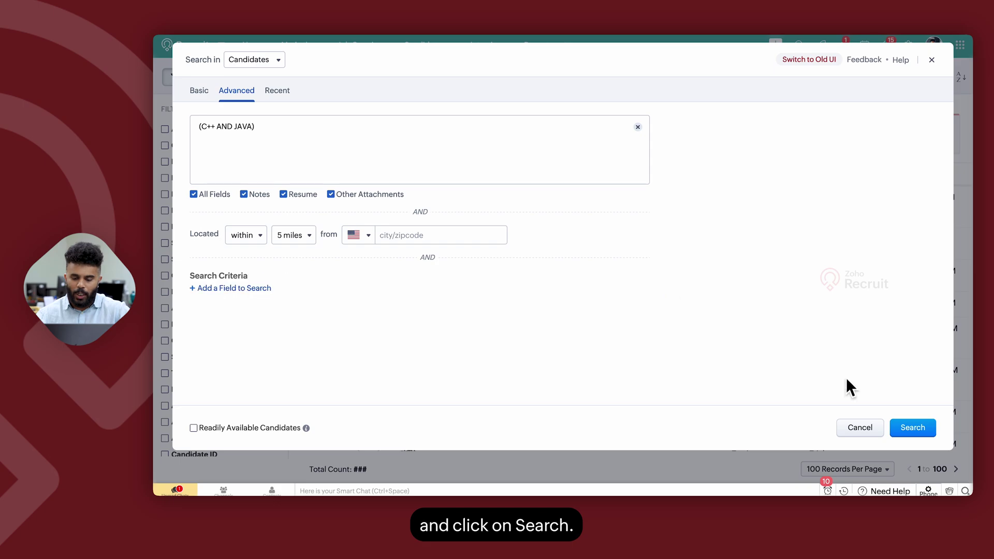
click(911, 428)
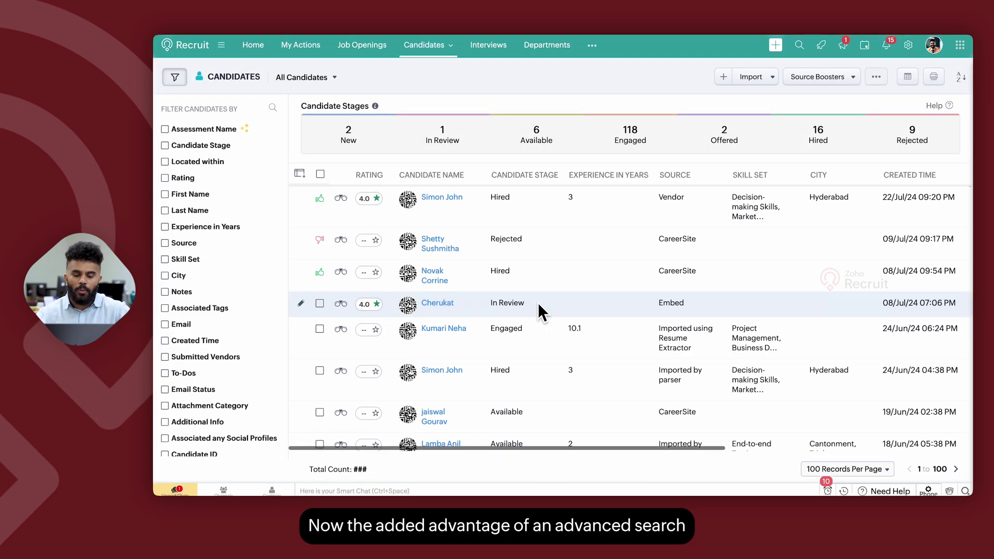
scroll(539, 303, right, 6)
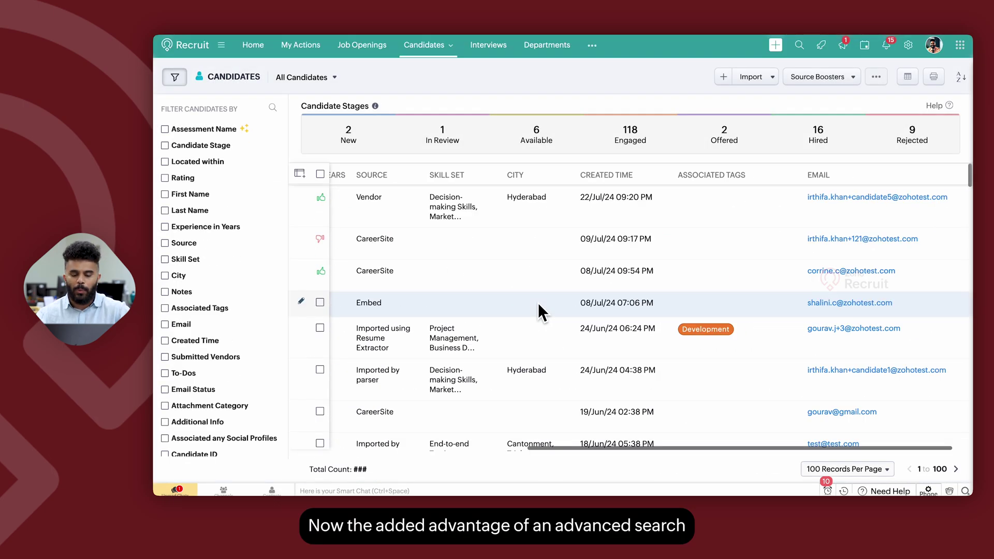
click(311, 78)
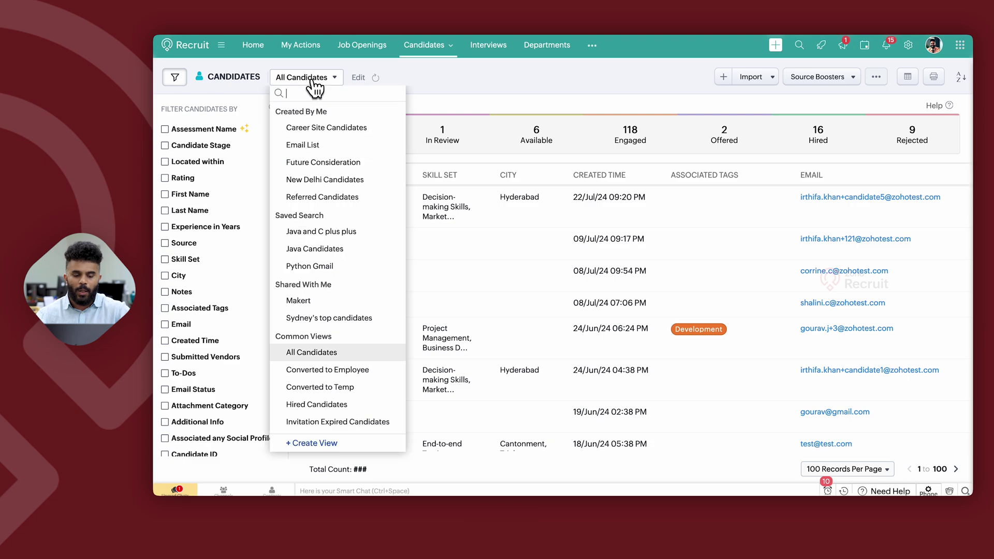
- Switch to the Java and C plus plus saved search and review its criteria in the editor
click(330, 231)
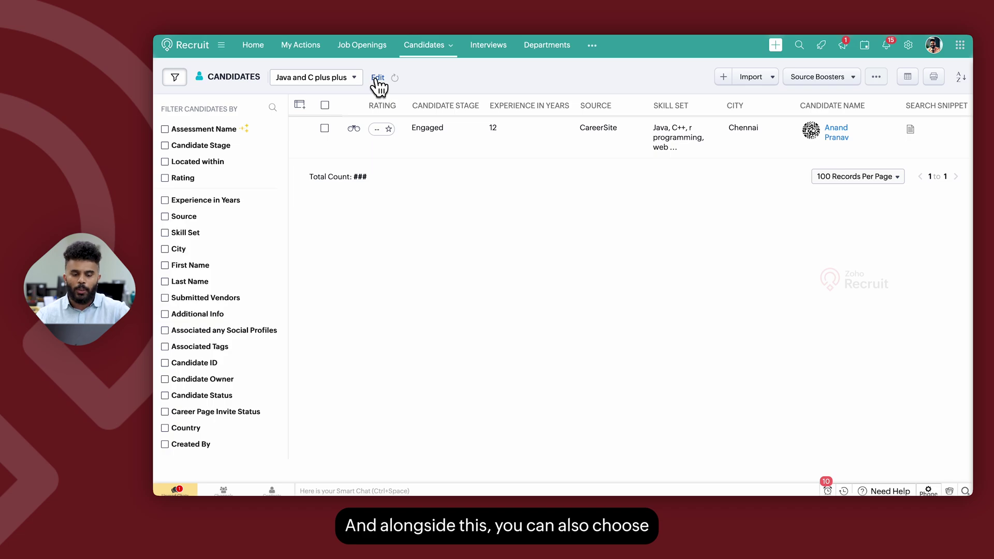
click(376, 77)
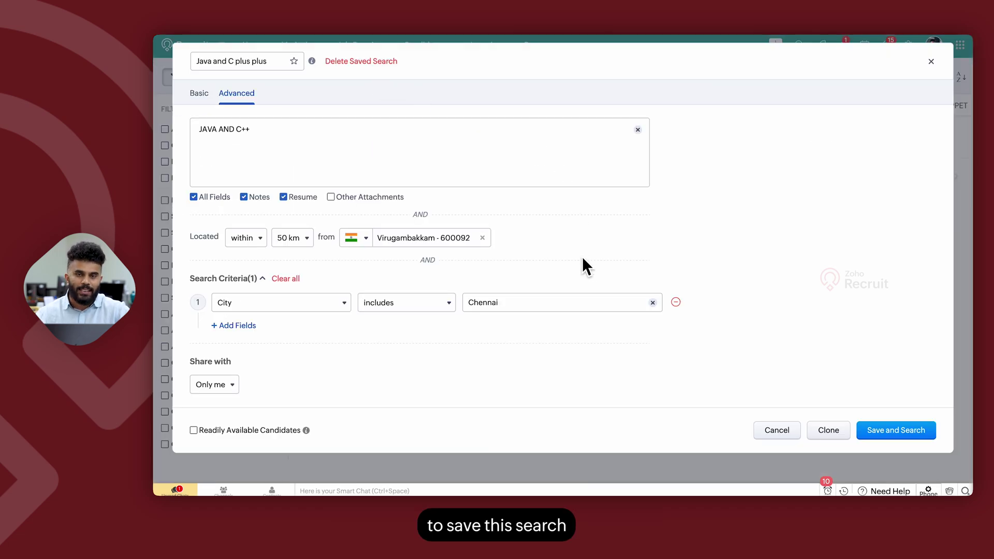
click(775, 433)
- Run an advanced search with the query 'C++ AND JAVA', listing 5 candidates
click(800, 45)
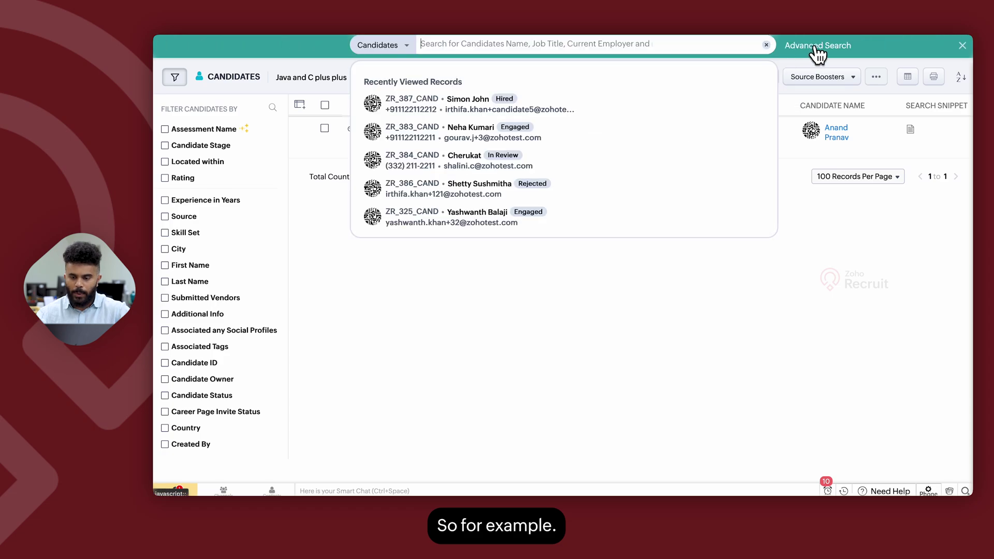
click(818, 48)
click(304, 160)
text(C)
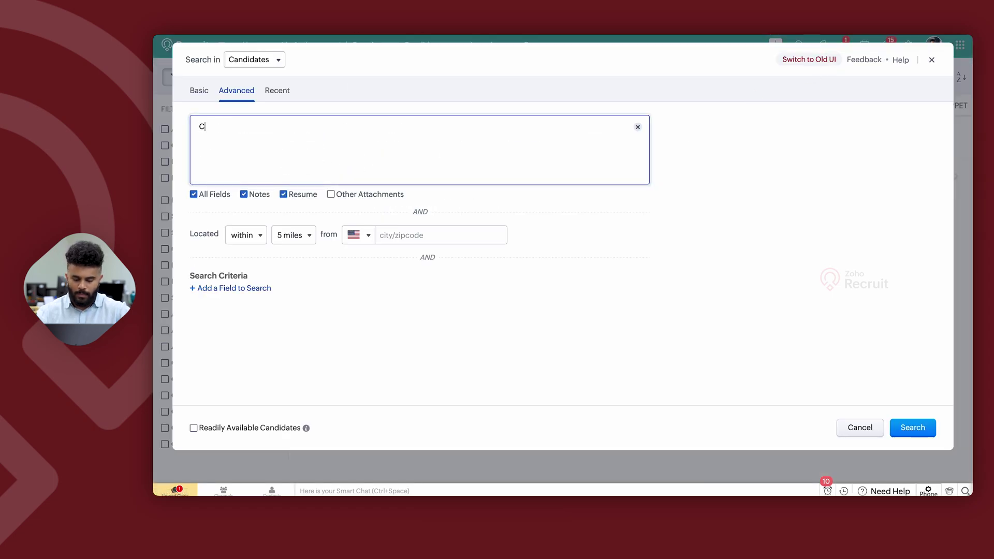
text(++ AND )
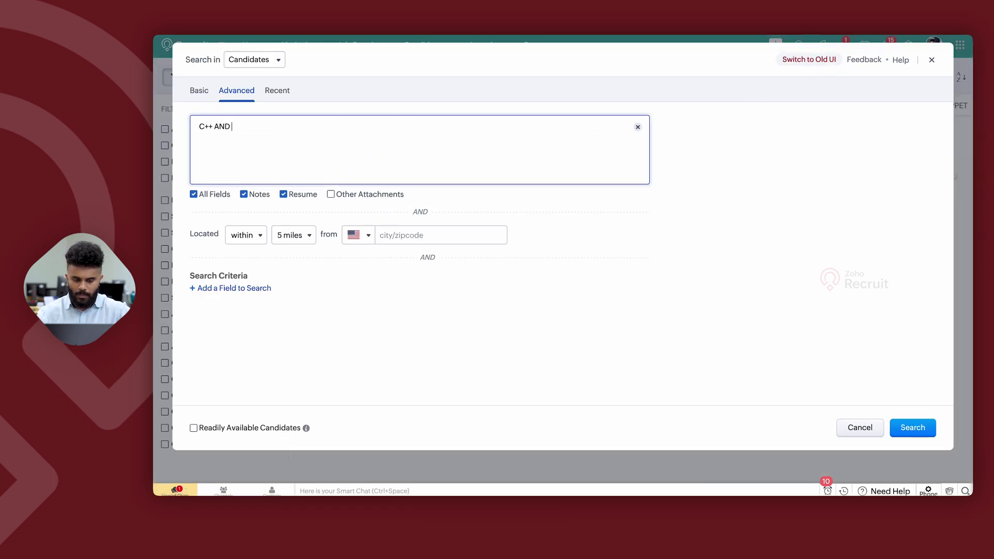
text(JAVA)
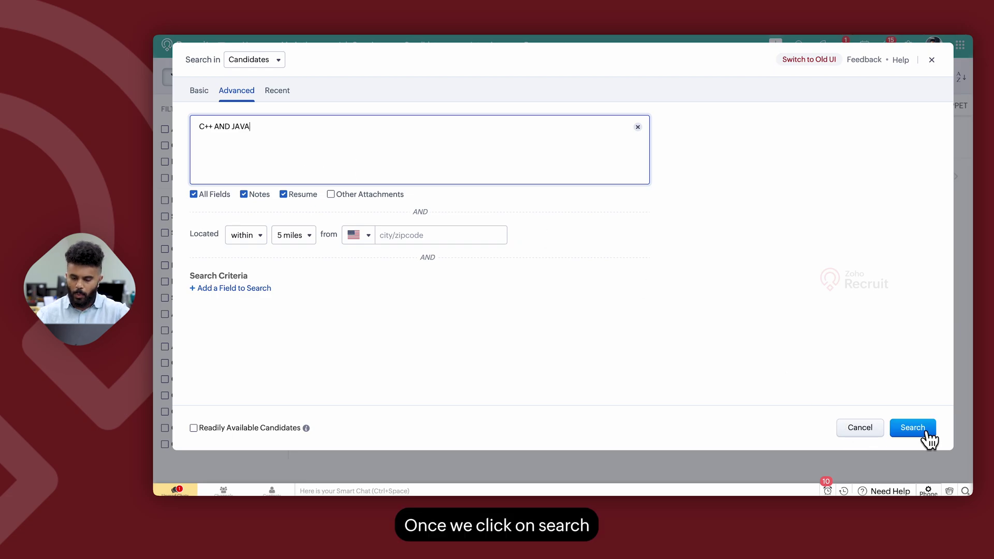
click(925, 433)
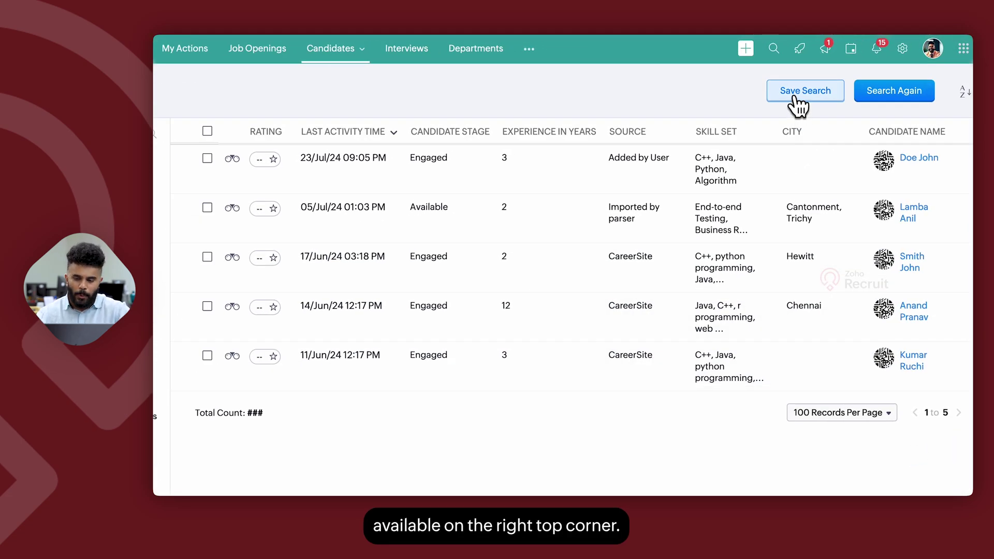
- Save the current results as a search named 'C and JAVA'
click(798, 97)
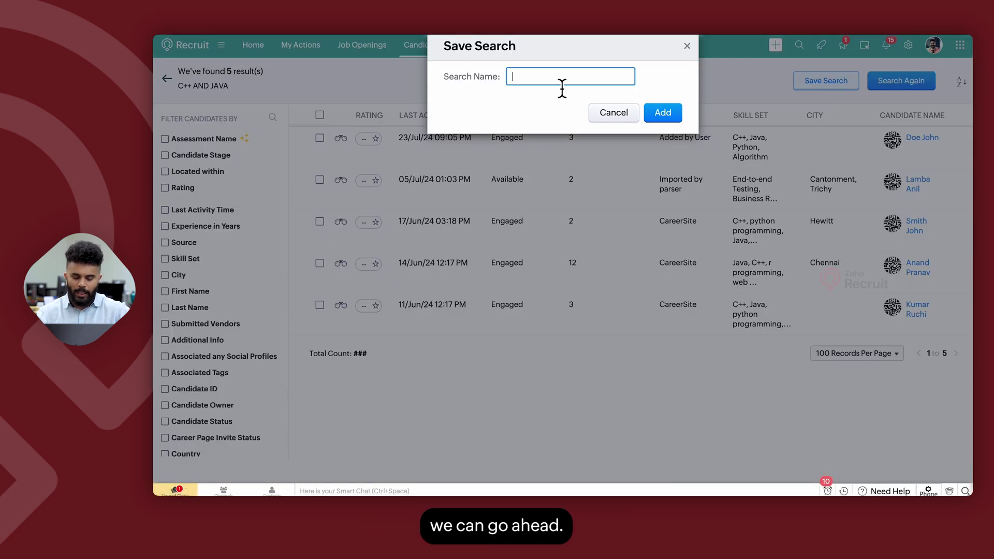
text(C and)
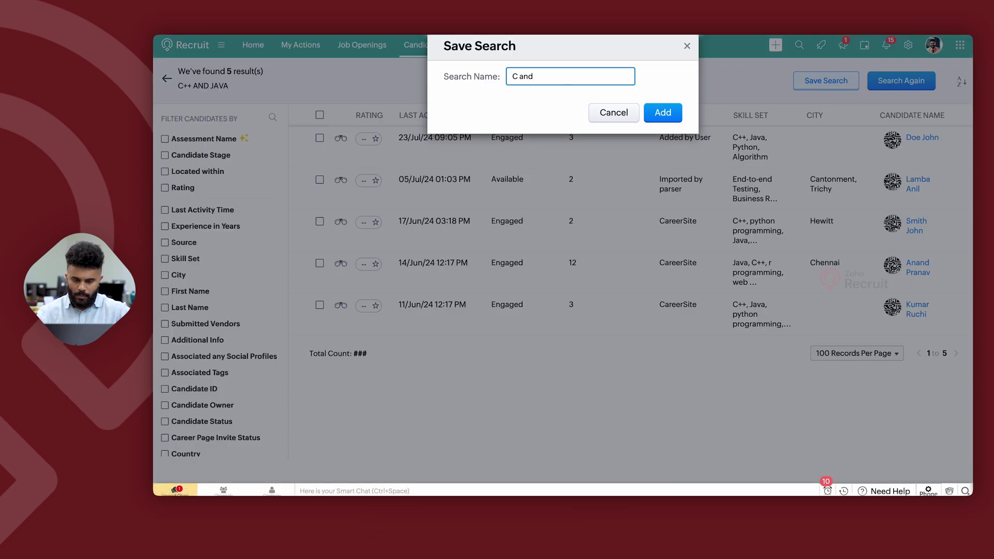
text( JAVA)
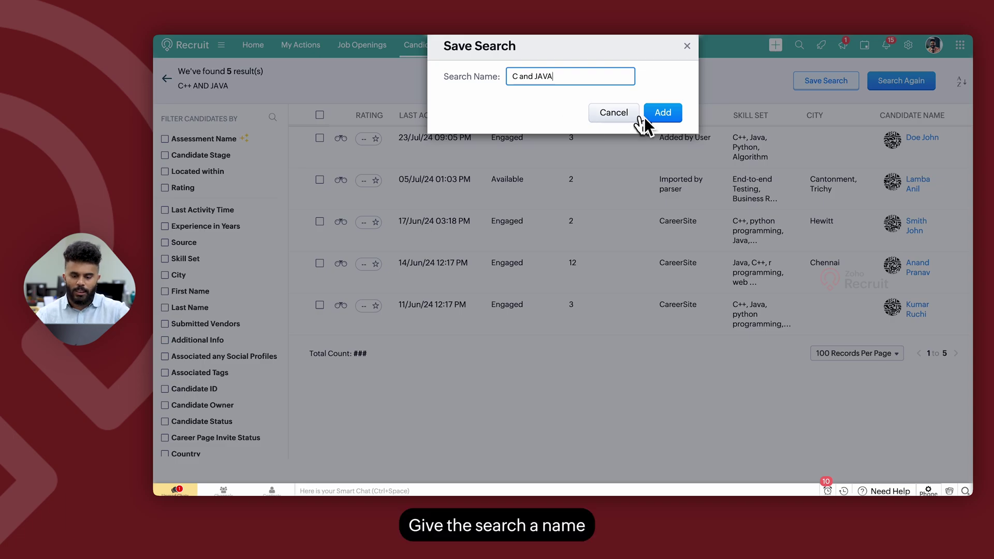
click(653, 115)
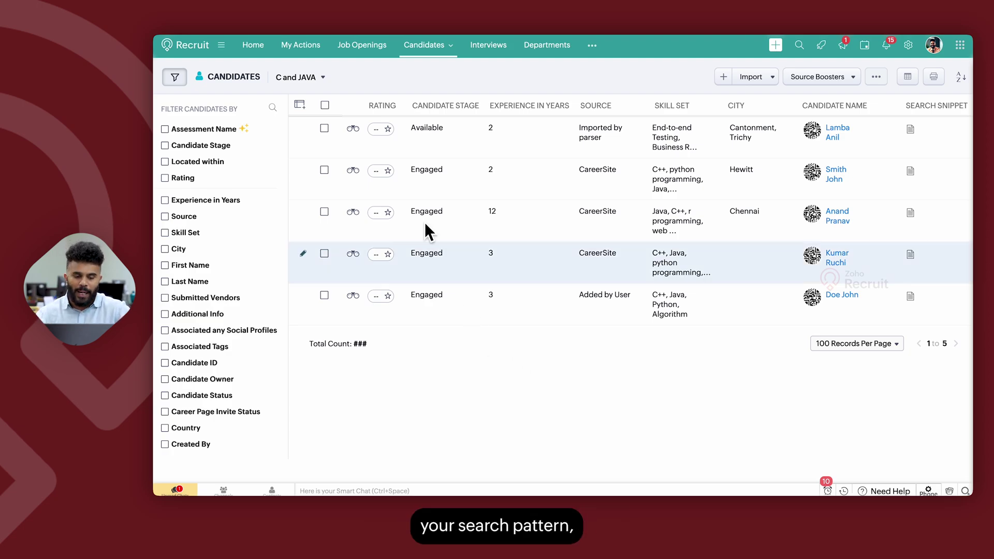
- Edit the C and JAVA search: keep sharing as Only me and enable Readily Available Candidates
mouse_move(340, 80)
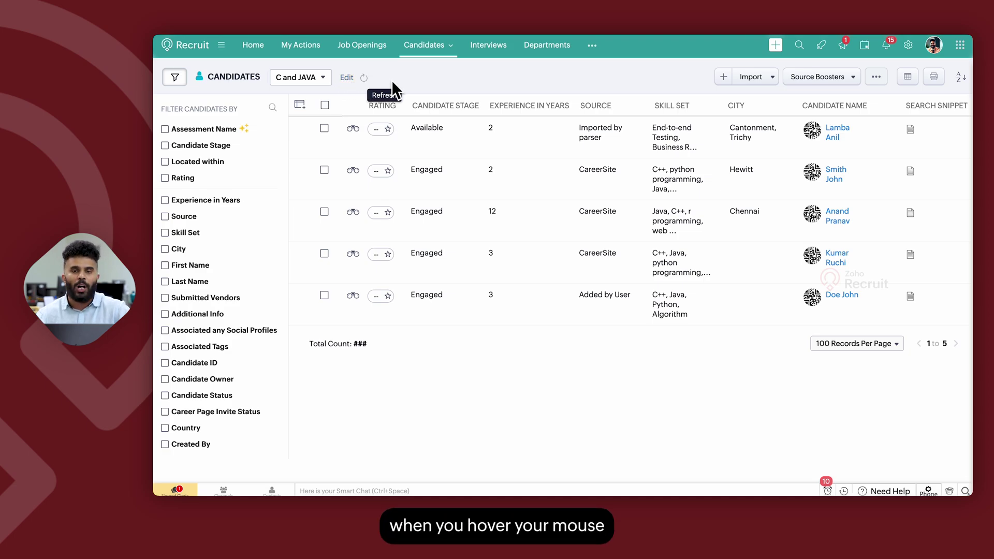
click(346, 77)
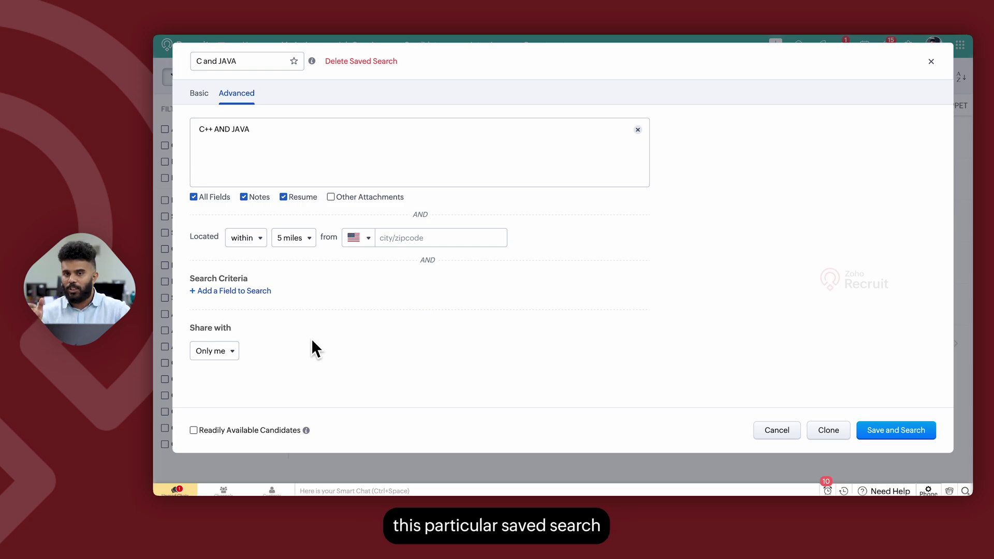
click(230, 354)
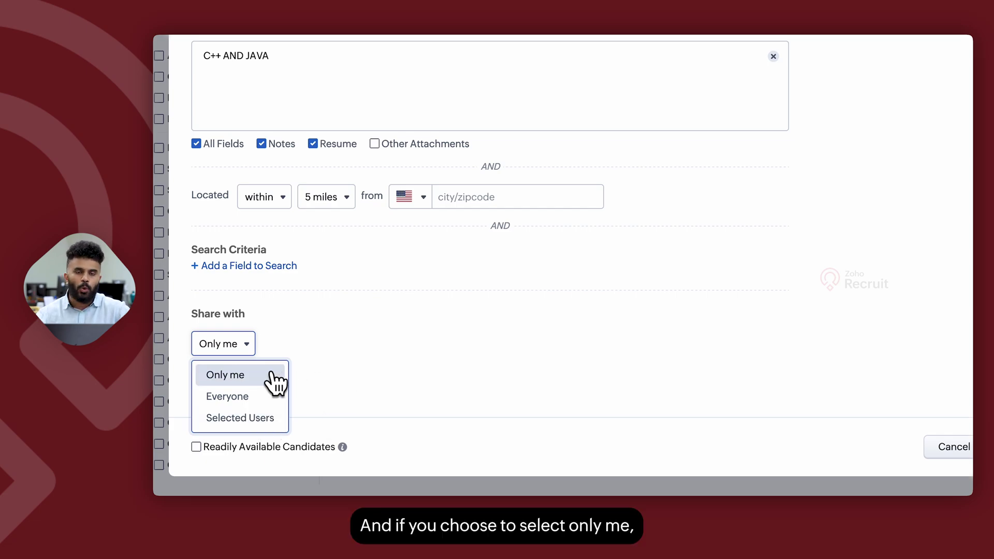
click(410, 307)
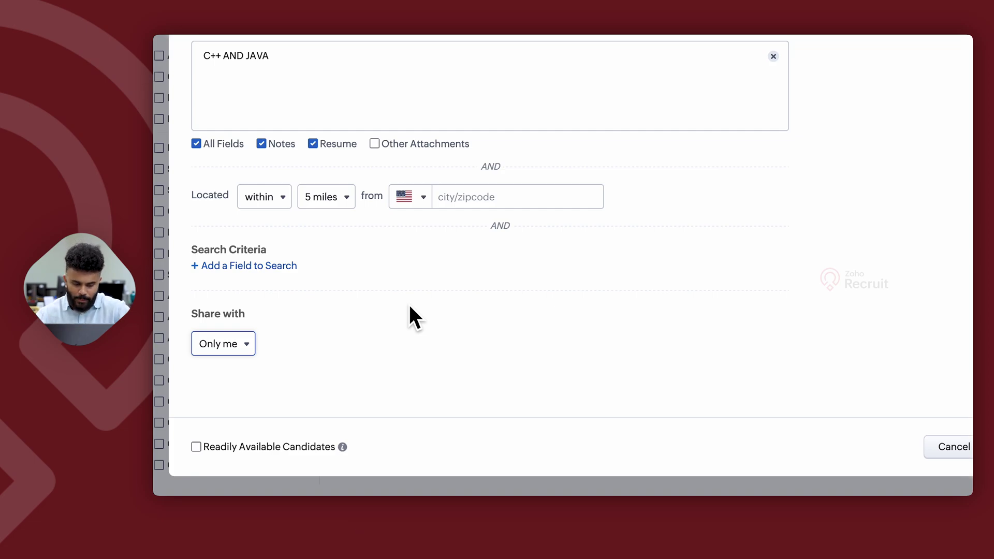
click(197, 447)
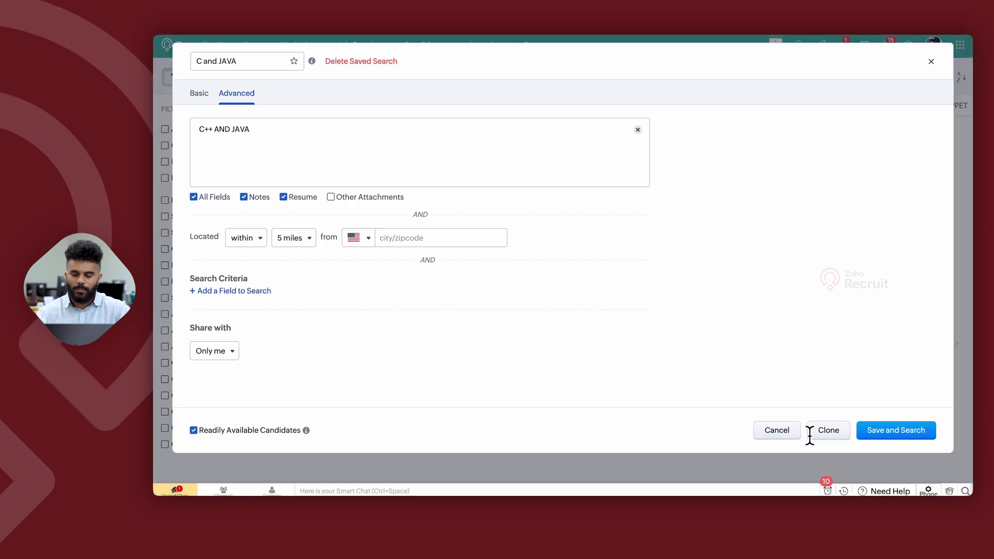
- Close the editor and confirm C and JAVA appears under Saved Search in the views list
click(764, 437)
click(306, 82)
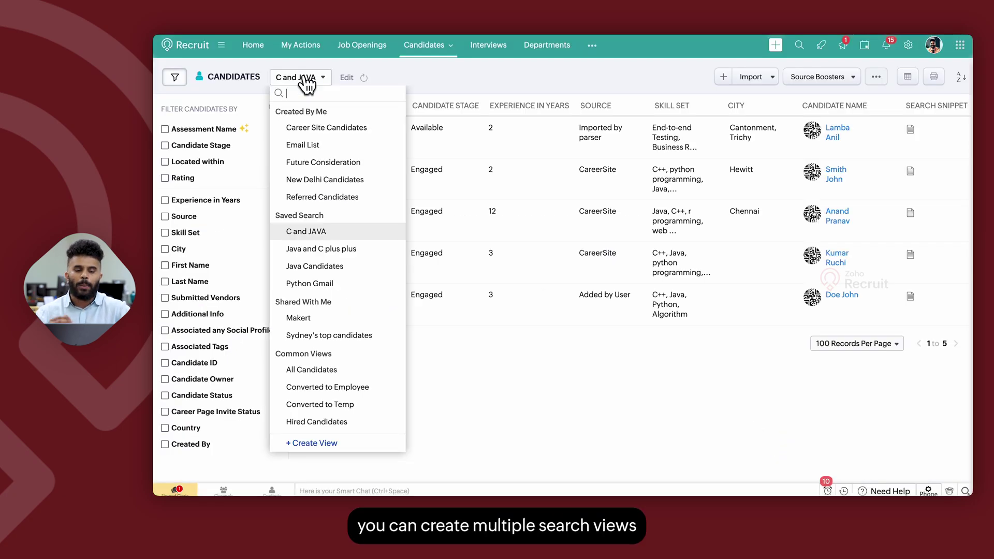
click(333, 248)
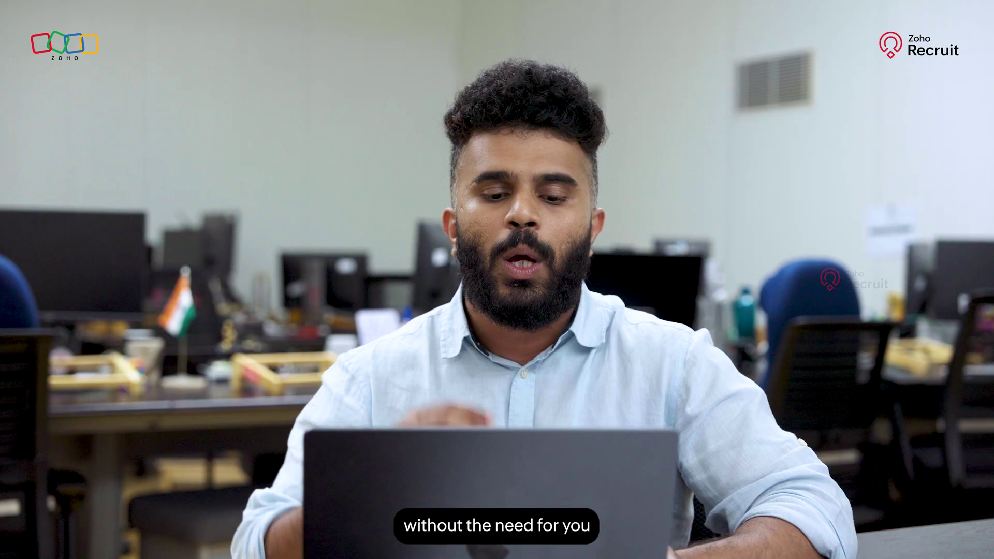